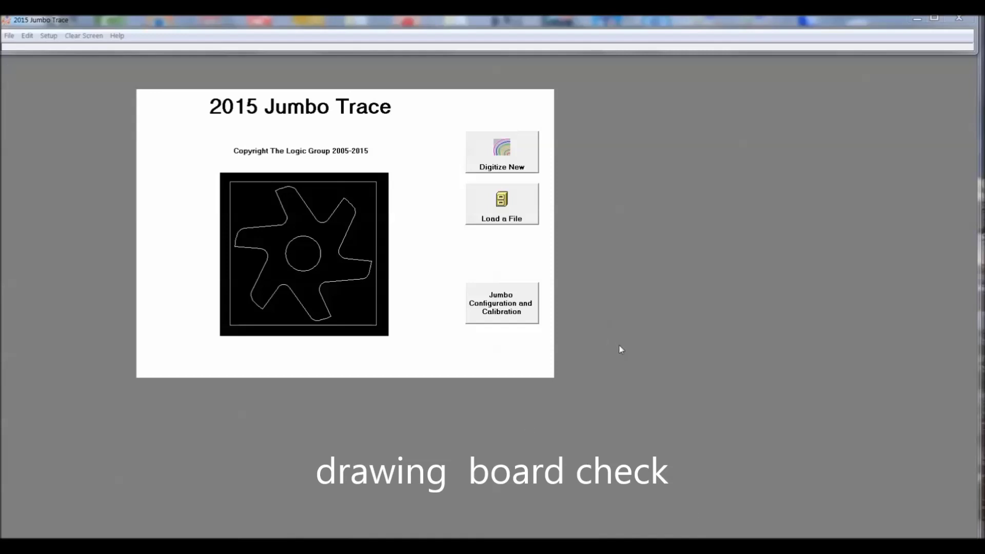
Step: Use standard configuration 1 for the two tablets, test Tablet 1 and Tablet 2, then close the setup
{"action": "left_click", "coordinate": [503, 308]}
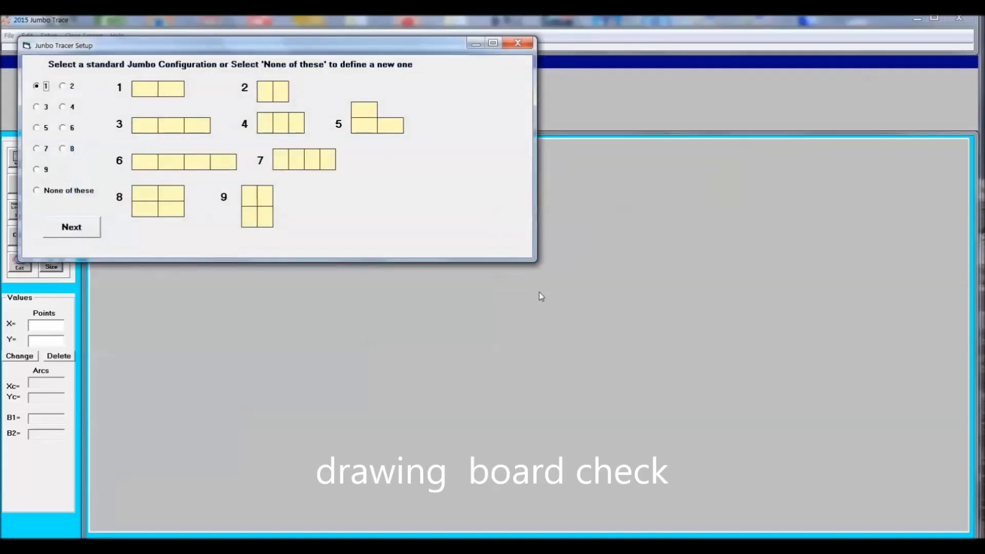
{"action": "left_click", "coordinate": [70, 232]}
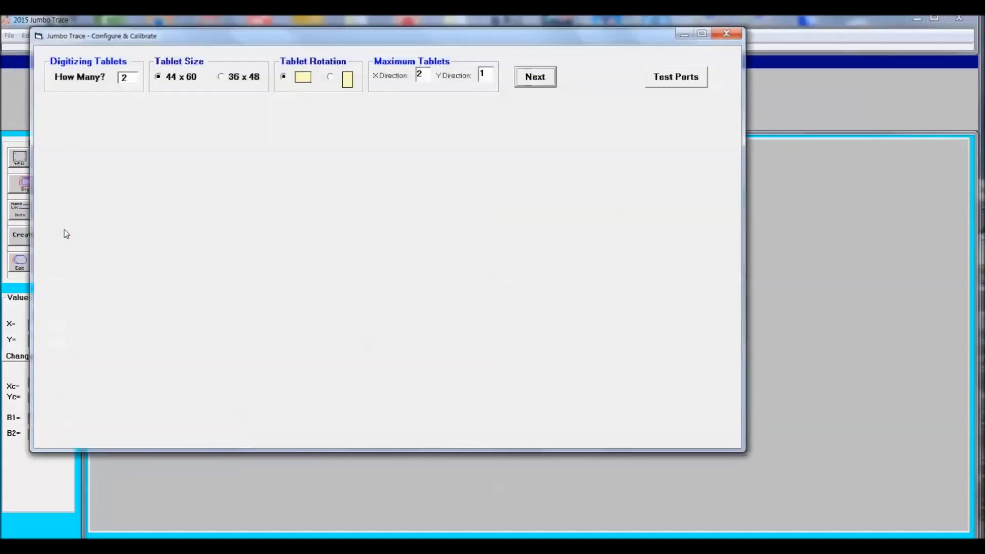
{"action": "left_click", "coordinate": [544, 78]}
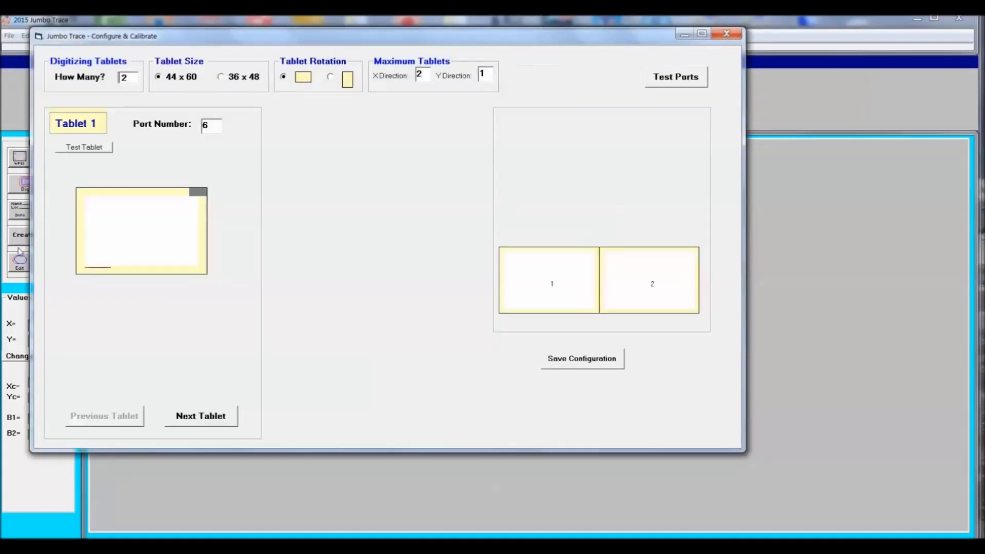
{"action": "left_click", "coordinate": [84, 147]}
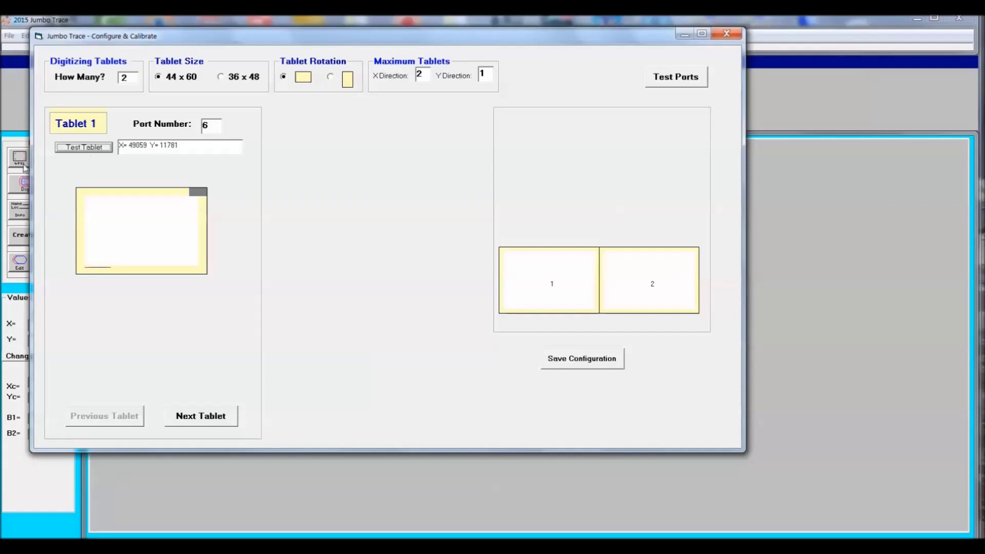
{"action": "left_click", "coordinate": [231, 418]}
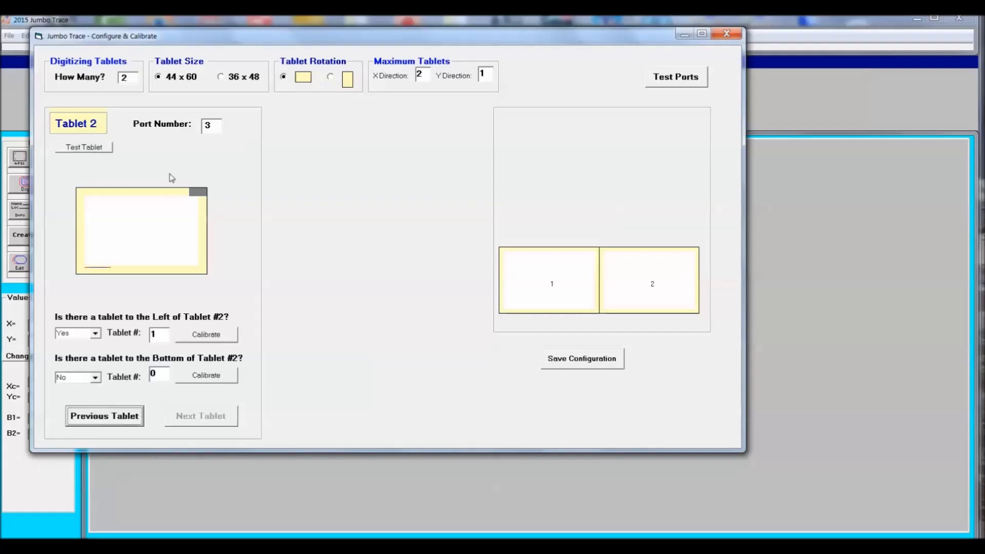
{"action": "left_click", "coordinate": [99, 149]}
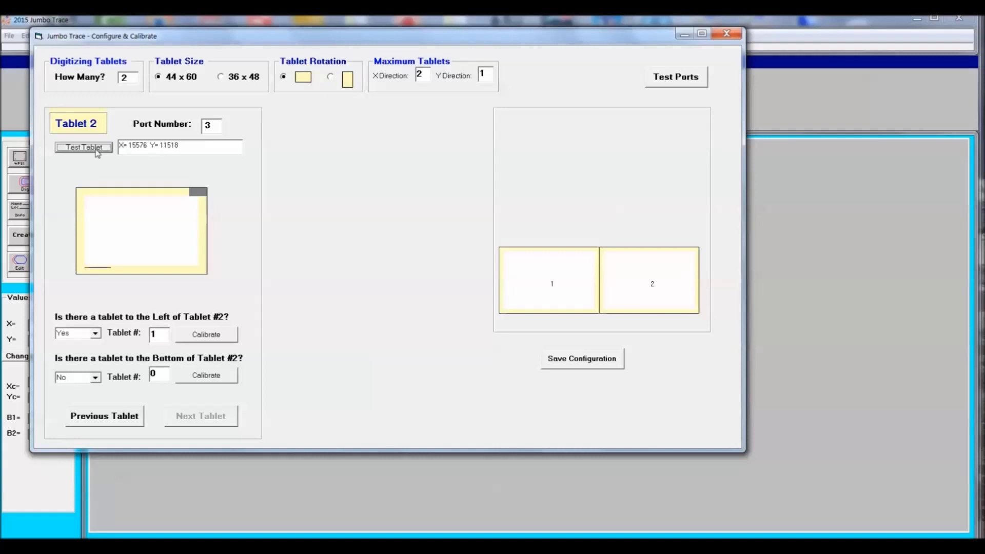
{"action": "left_click", "coordinate": [730, 38]}
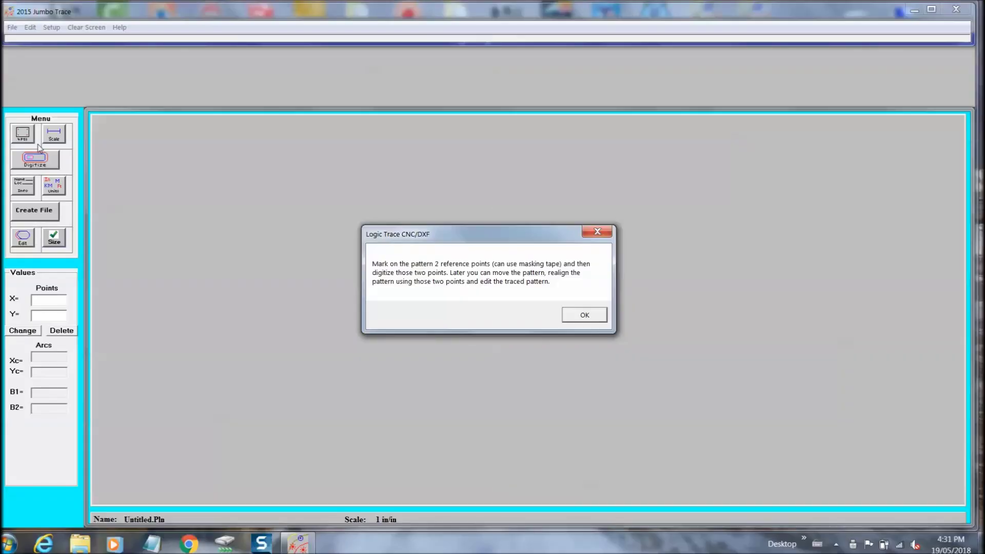
Step: Dismiss the reference-point instructions to reach the Digitizing Window
{"action": "left_click", "coordinate": [584, 314]}
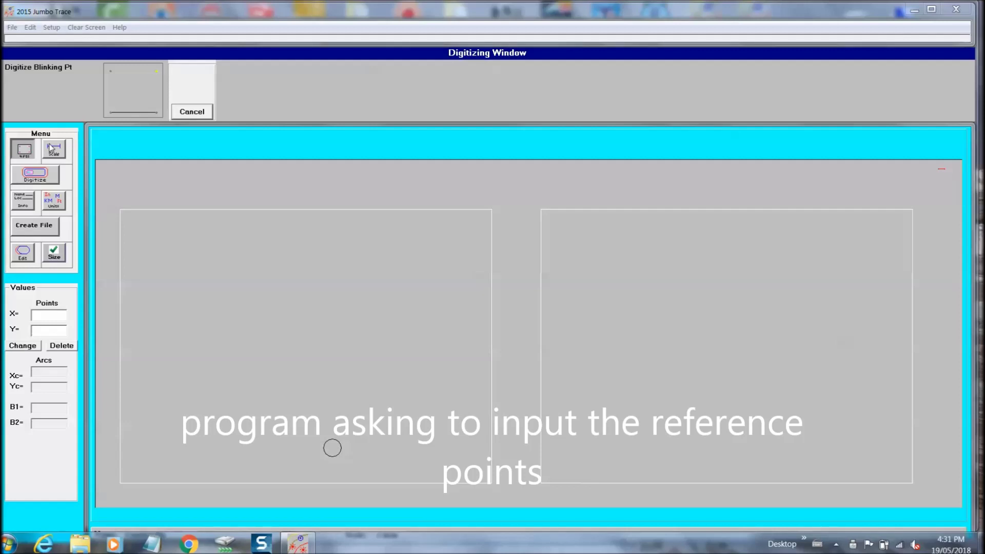
Step: Finish the reference points and choose Combination lines-and-arcs shape digitizing
{"action": "key", "text": "Escape"}
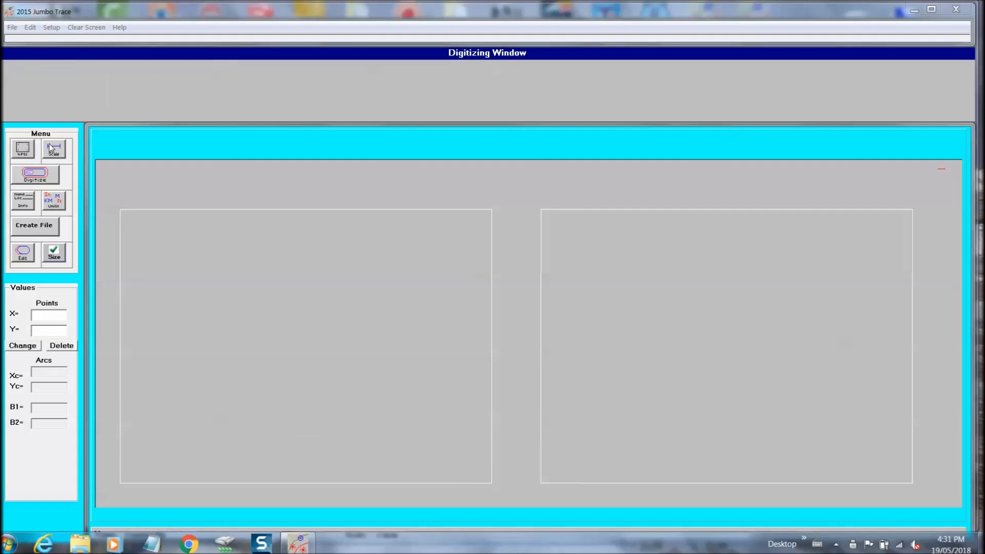
{"action": "left_click", "coordinate": [41, 177]}
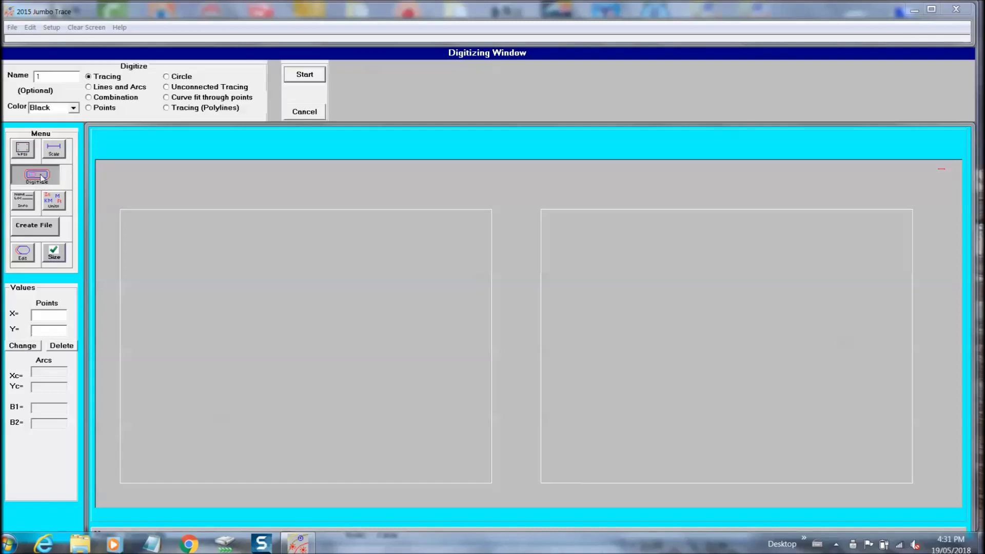
{"action": "left_click", "coordinate": [90, 98]}
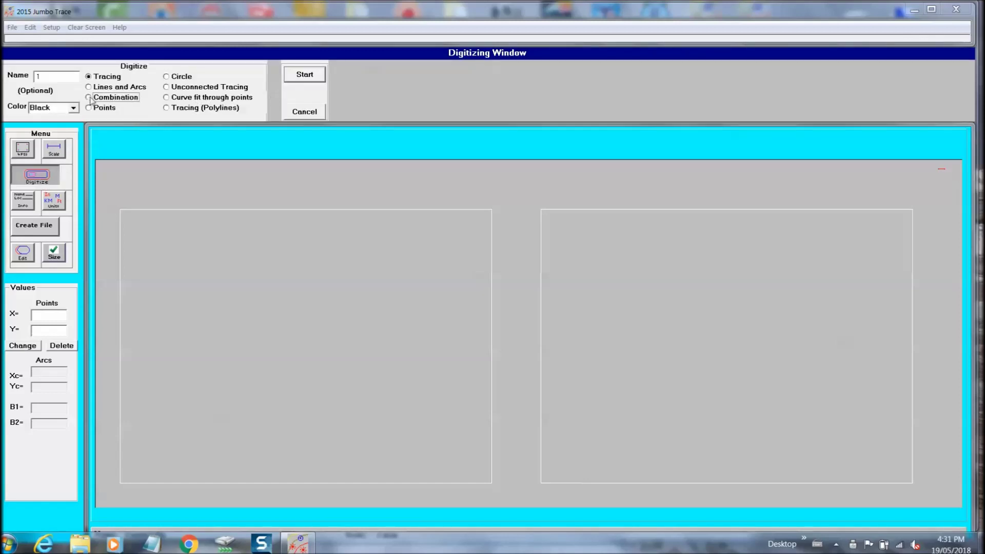
Step: Trace four pattern shapes, including one at the tablet joint, leaving each unconnected to its start
{"action": "left_click", "coordinate": [297, 77]}
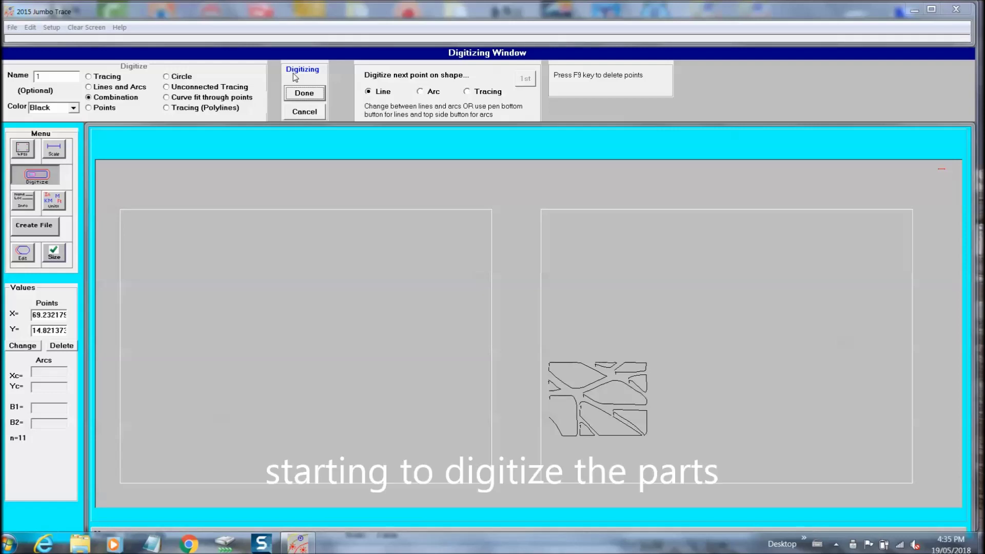
{"action": "key", "text": "Return"}
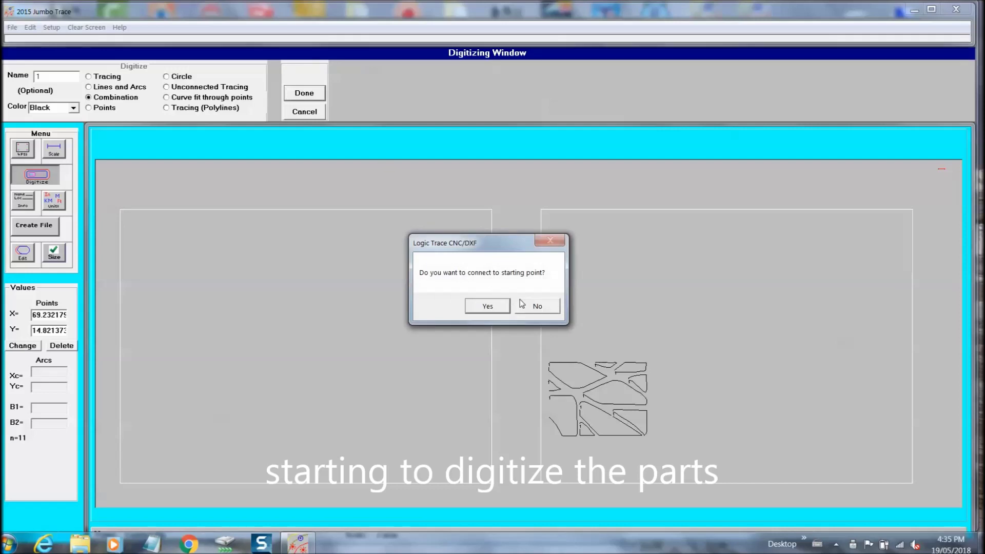
{"action": "left_click", "coordinate": [526, 305]}
{"action": "left_click", "coordinate": [305, 74]}
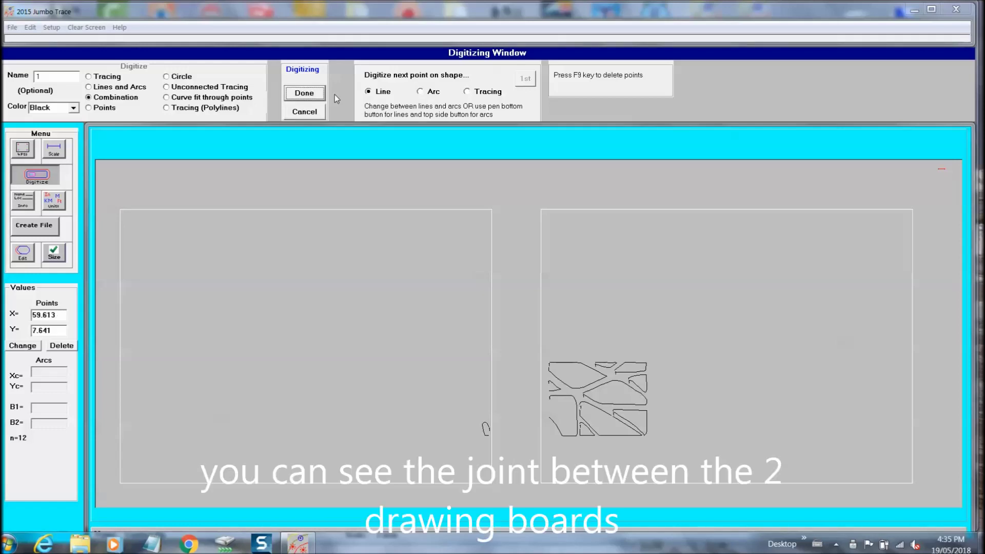
{"action": "left_click", "coordinate": [306, 97]}
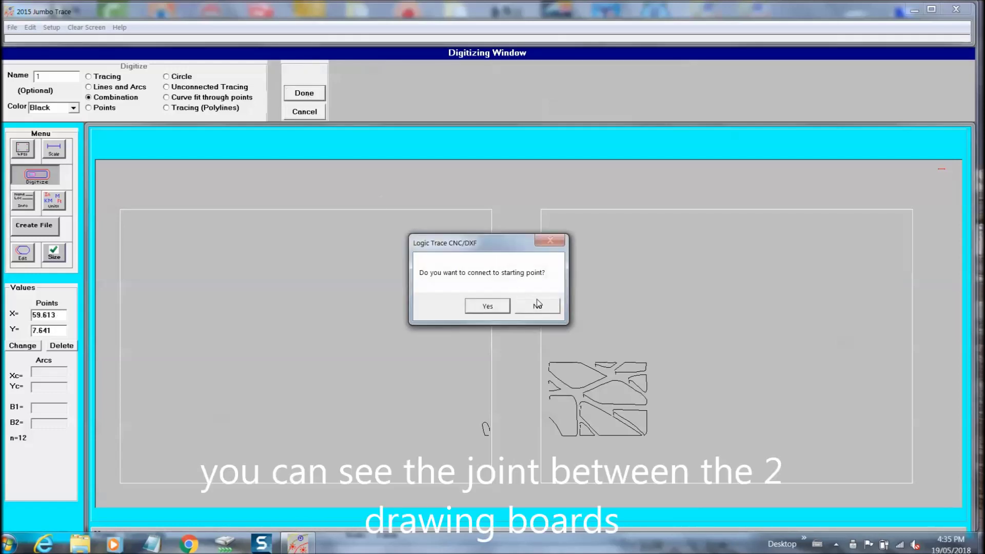
{"action": "left_click", "coordinate": [537, 303]}
{"action": "left_click", "coordinate": [298, 77]}
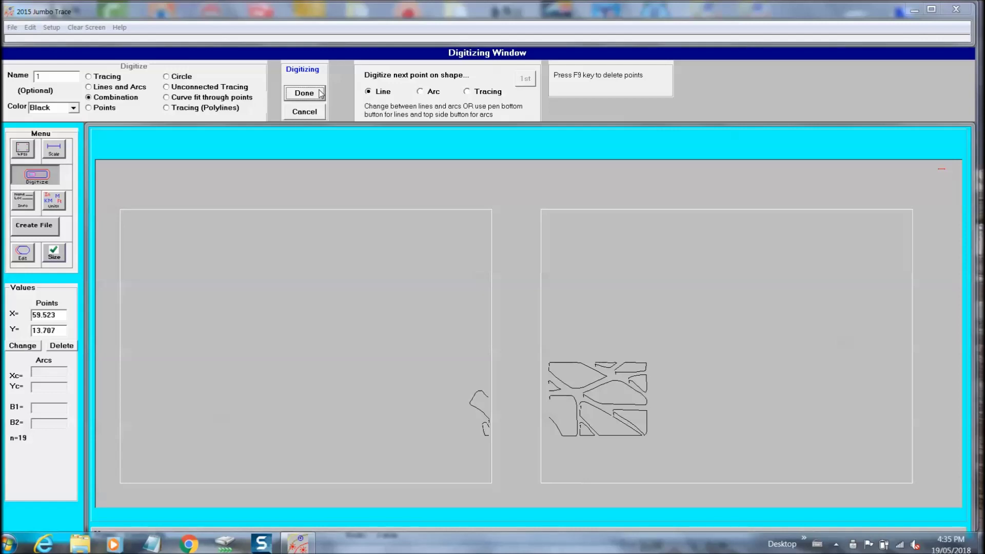
{"action": "left_click", "coordinate": [303, 92]}
{"action": "left_click", "coordinate": [543, 309]}
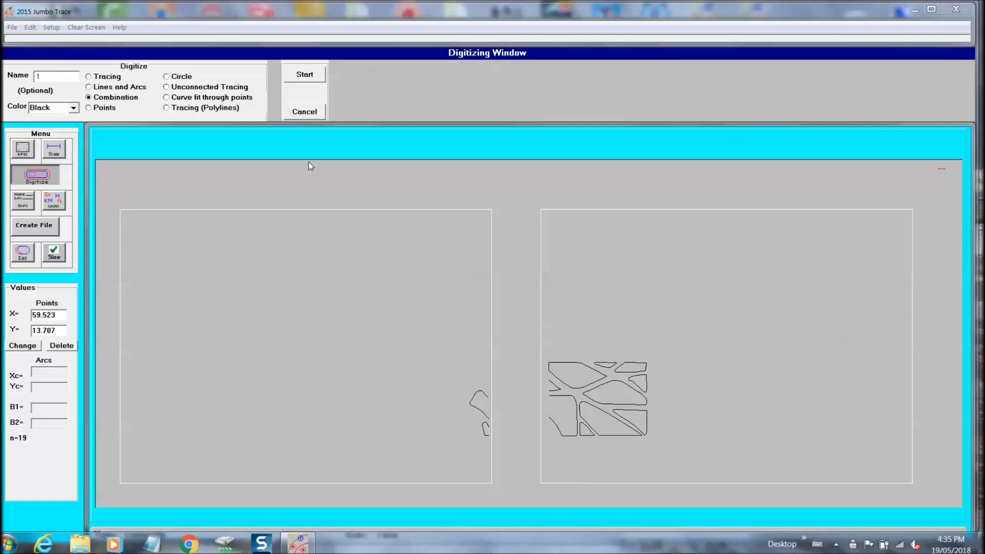
{"action": "left_click", "coordinate": [305, 75]}
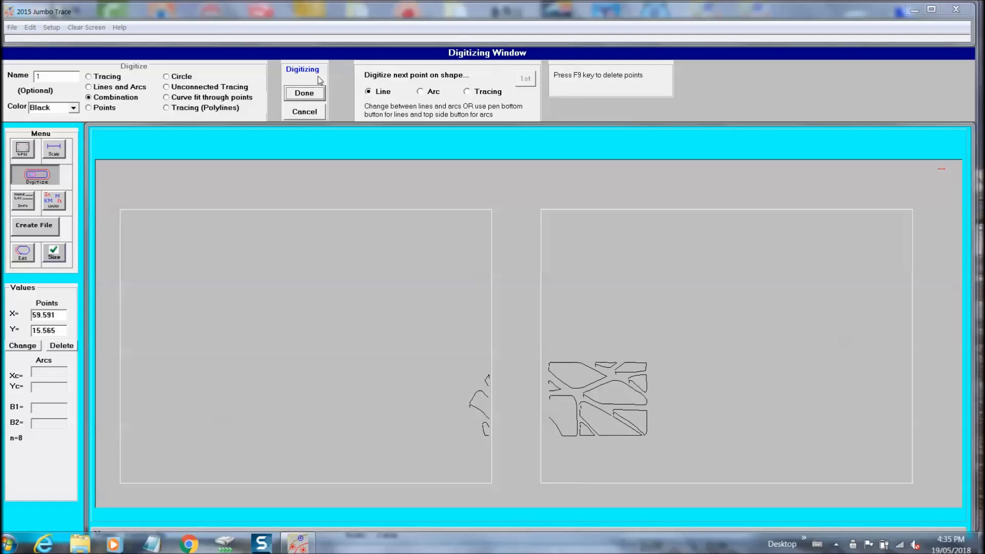
{"action": "left_click", "coordinate": [305, 92]}
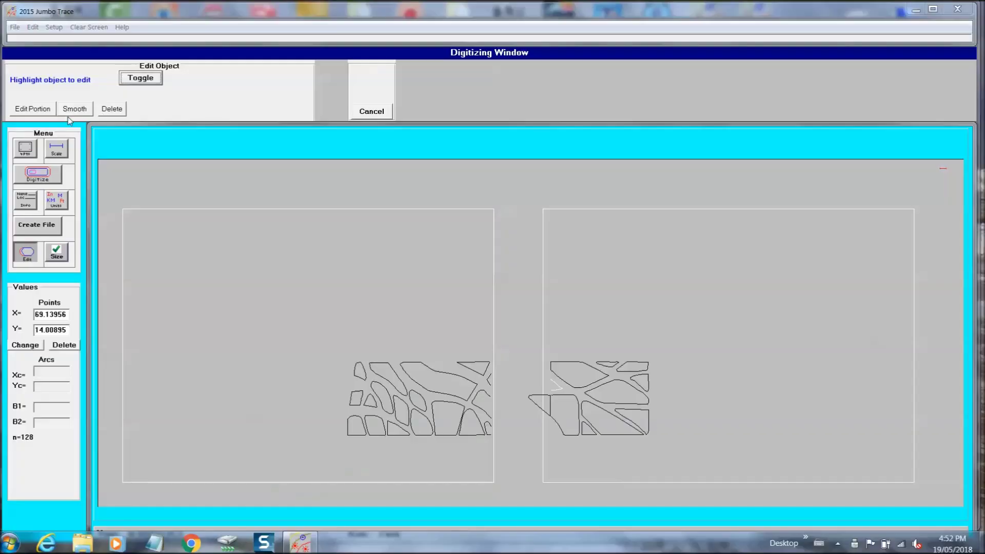
Step: Switch to editing a portion of a traced outline
{"action": "left_click", "coordinate": [41, 109]}
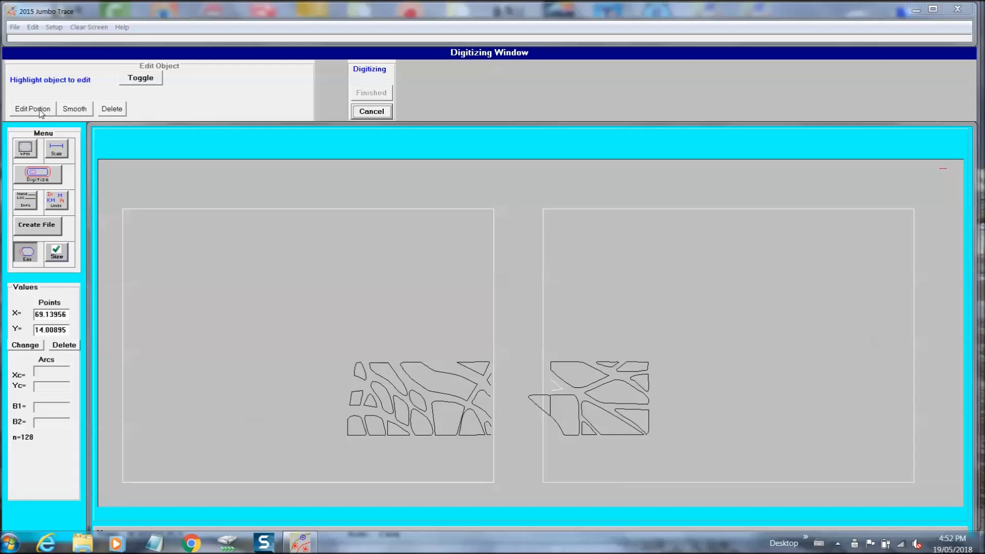
Step: Re-trace the outline portion with the digitizing options and finish it, bringing the drawing to 268 points
{"action": "left_click", "coordinate": [37, 177]}
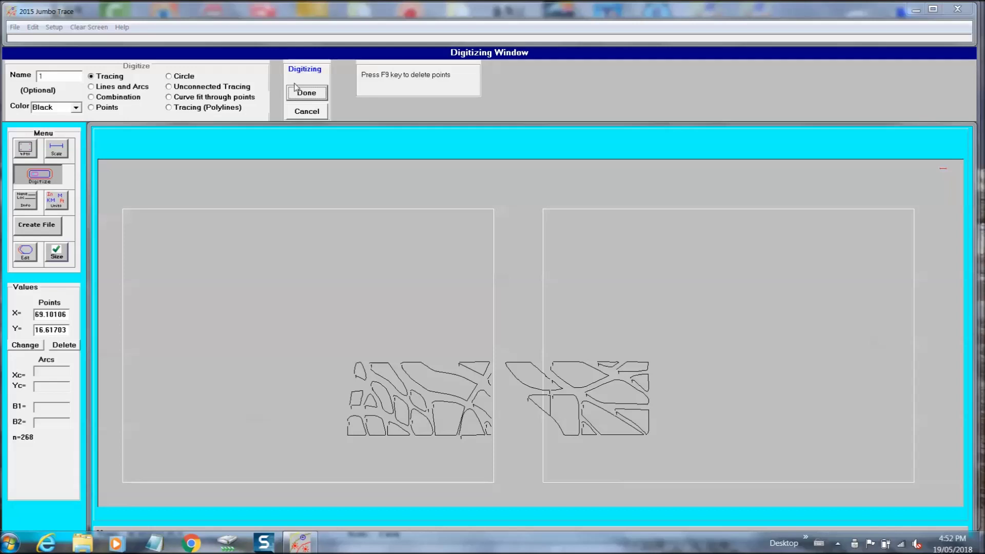
{"action": "left_click", "coordinate": [304, 94]}
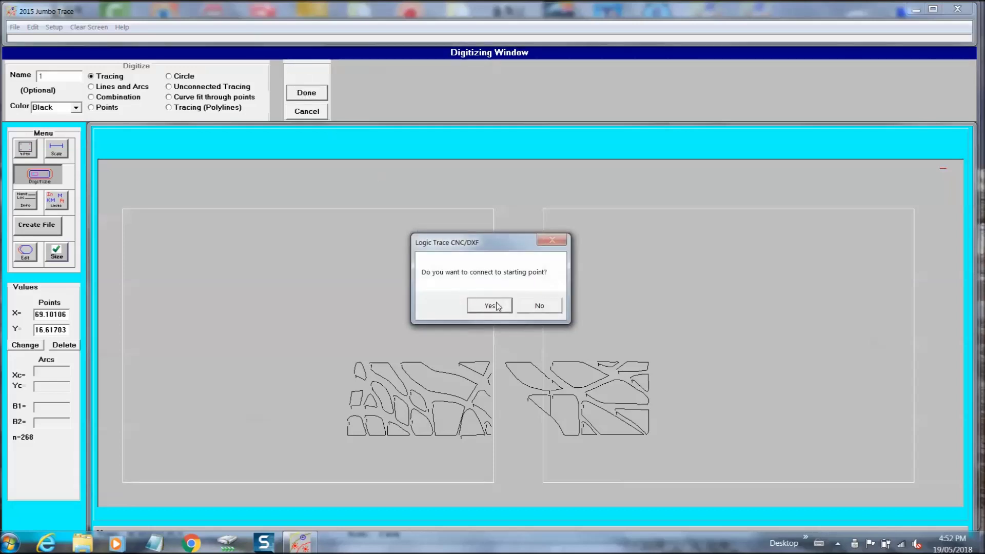
{"action": "left_click", "coordinate": [533, 306]}
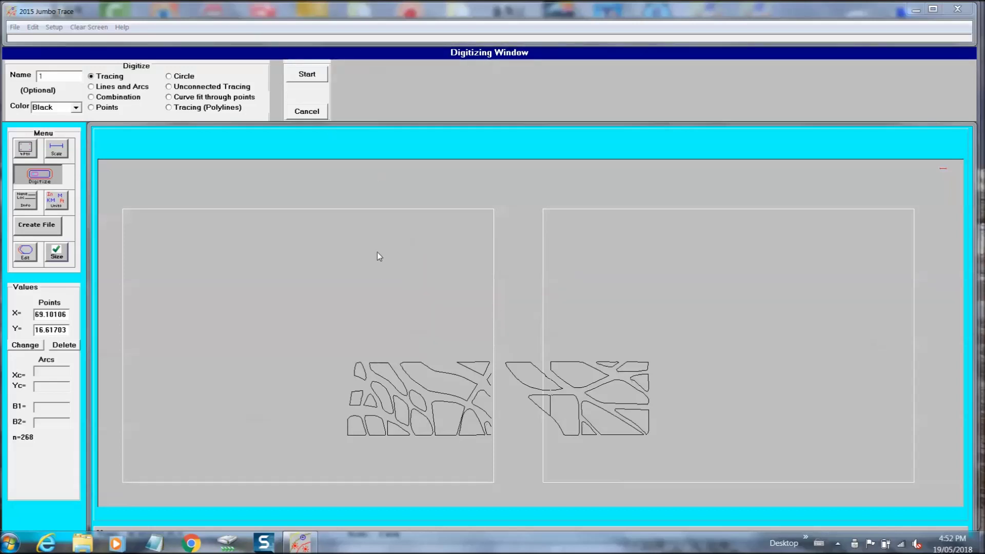
{"action": "left_click", "coordinate": [34, 227]}
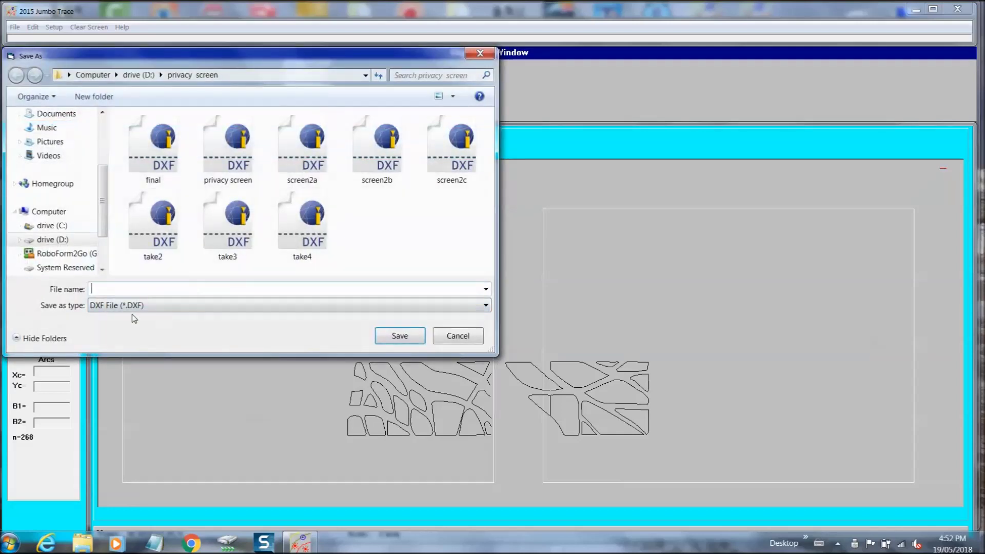
Step: Save the traced pattern as scren2 d.DXF in the privacy screen folder on drive D
{"action": "type", "text": "sc"}
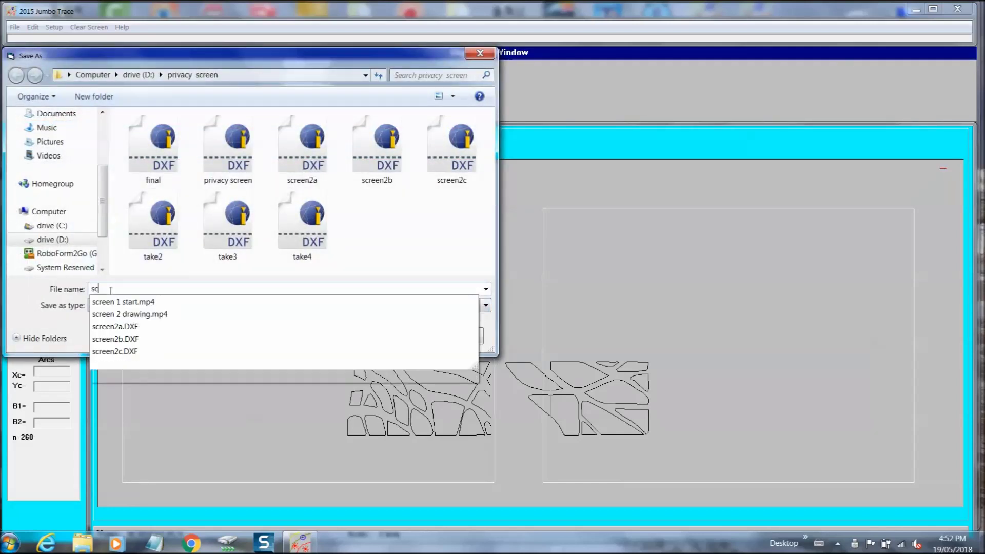
{"action": "type", "text": "ren2 d"}
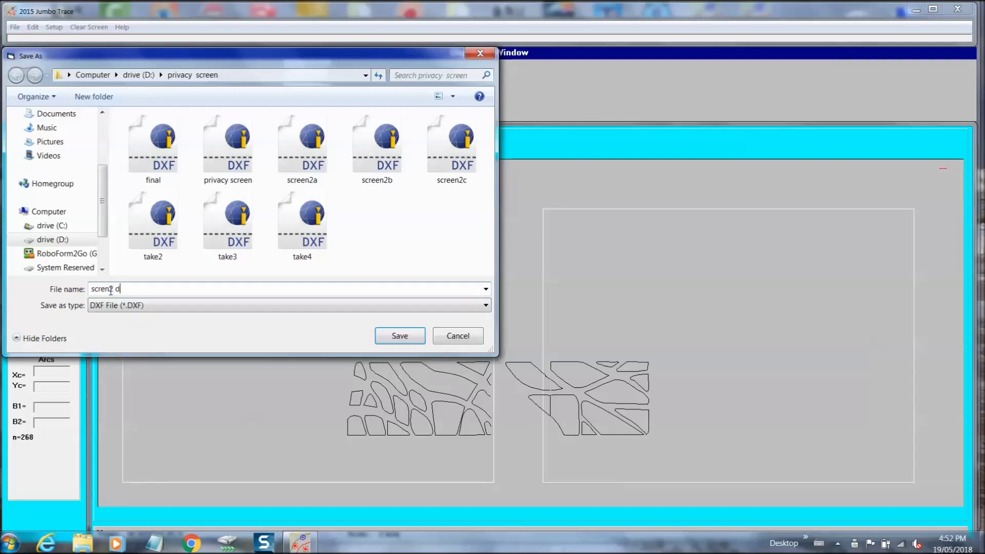
{"action": "key", "text": "Return"}
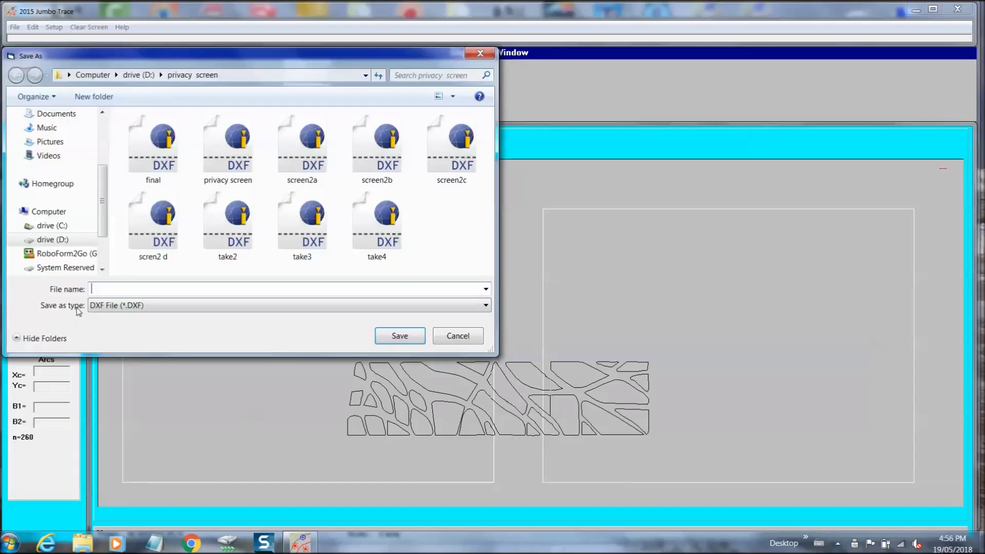
{"action": "type", "text": "scere"}
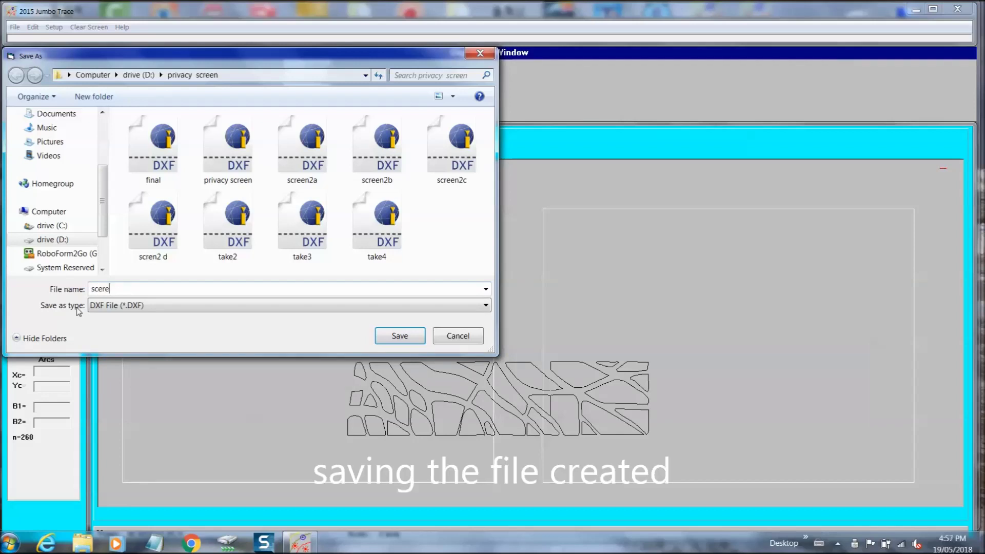
{"action": "key", "text": "BackSpace"}
{"action": "key", "text": "BackSpace"}
{"action": "type", "text": "ne"}
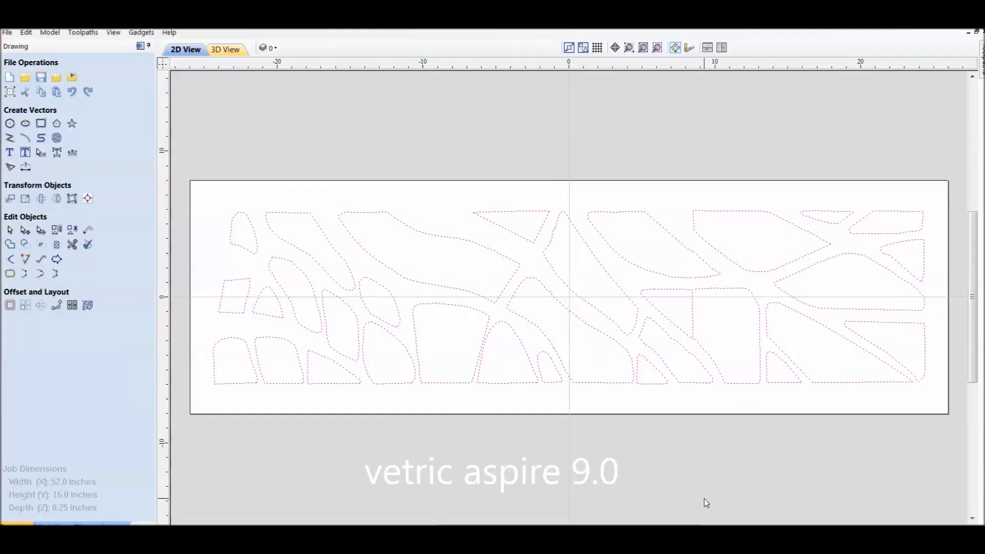
Step: Select all open vectors in the imported privacy-screen drawing and zoom in on them
{"action": "left_click", "coordinate": [481, 163]}
{"action": "right_click", "coordinate": [450, 151]}
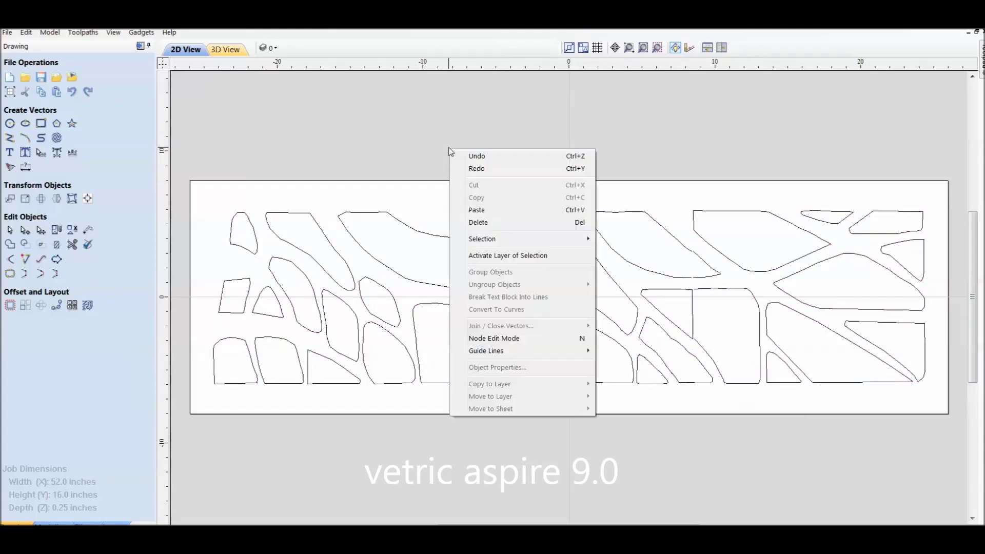
{"action": "mouse_move", "coordinate": [513, 239]}
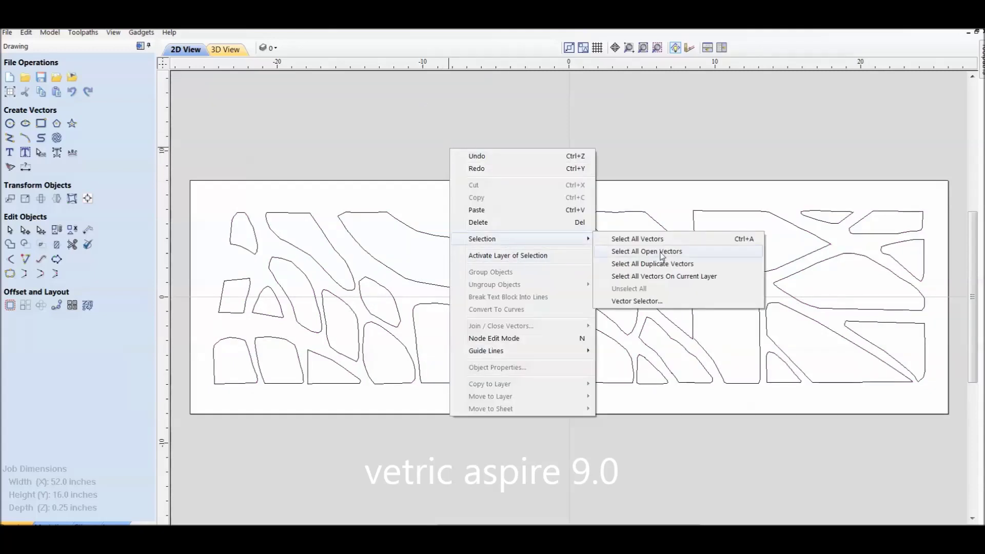
{"action": "left_click", "coordinate": [661, 252]}
{"action": "scroll", "coordinate": [712, 275], "scroll_direction": "up", "scroll_amount": 5}
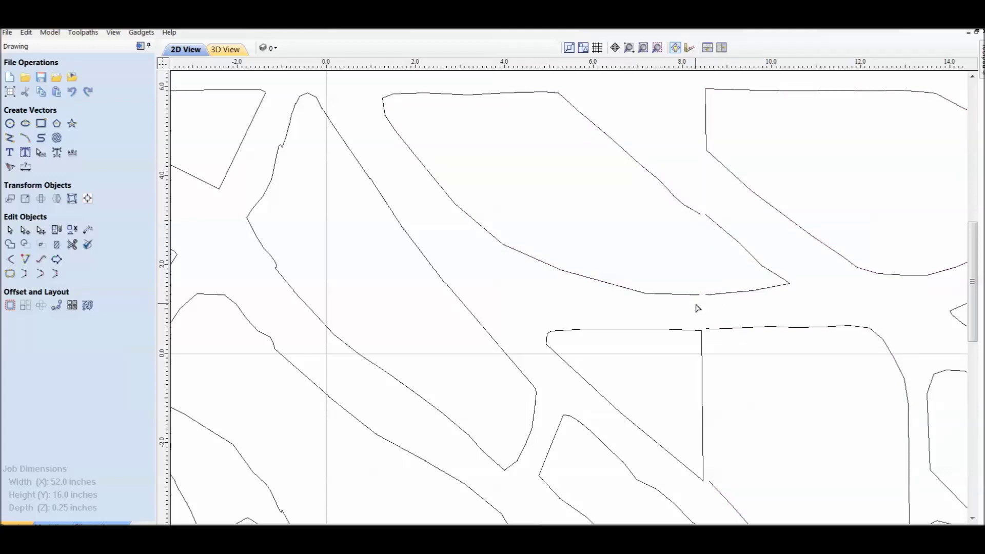
Step: Edit the open outline's nodes and join its ends so the shape is a closed vector
{"action": "left_click", "coordinate": [711, 217]}
{"action": "right_click", "coordinate": [714, 223]}
{"action": "left_click", "coordinate": [733, 241]}
{"action": "right_click", "coordinate": [714, 222]}
{"action": "left_click", "coordinate": [747, 272]}
{"action": "left_click", "coordinate": [699, 219]}
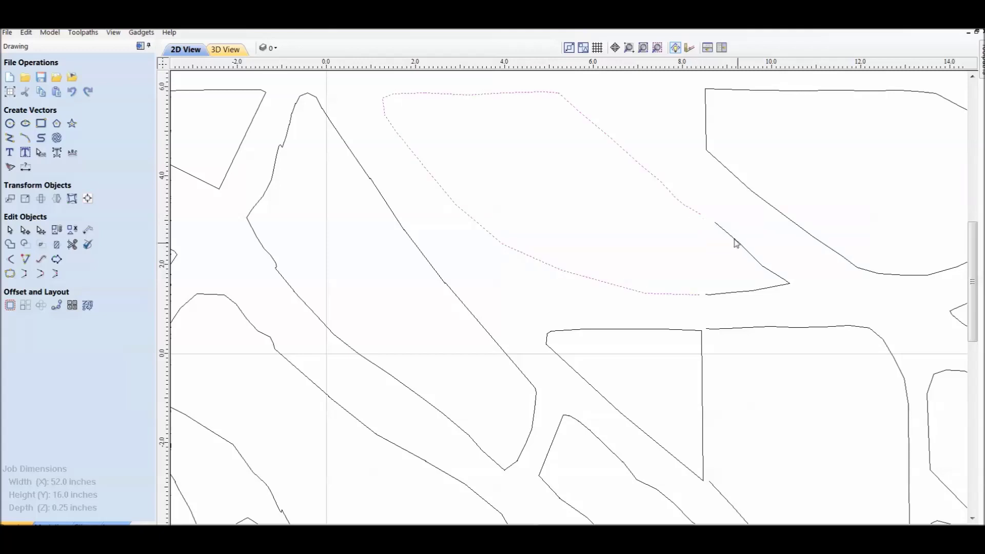
{"action": "right_click", "coordinate": [720, 225]}
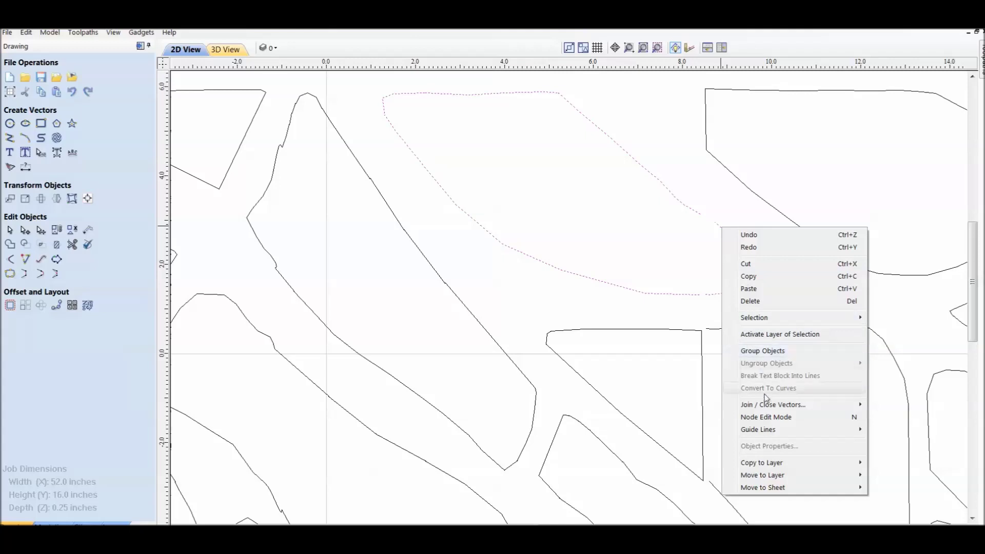
{"action": "mouse_move", "coordinate": [852, 405]}
{"action": "left_click", "coordinate": [894, 404]}
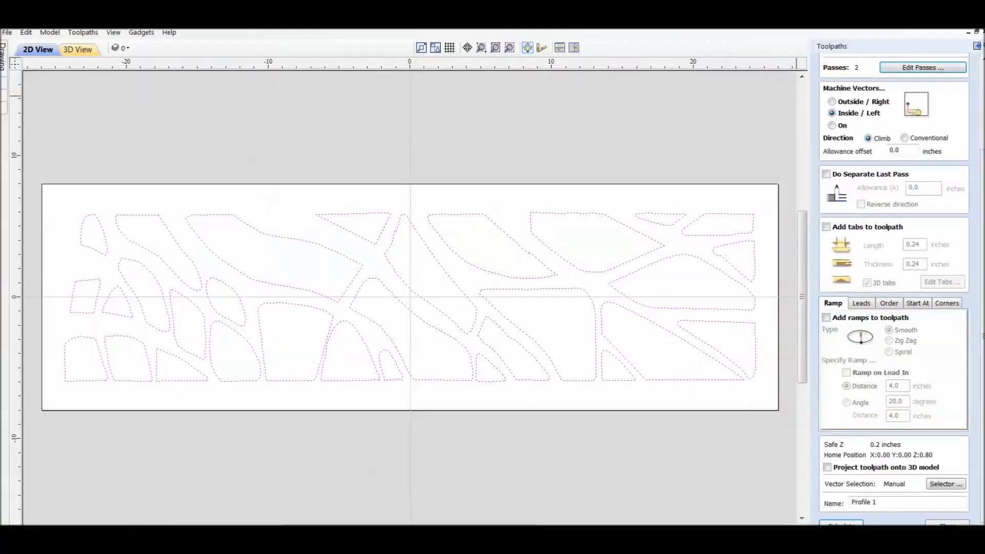
Step: Calculate the Profile 1 cut-out toolpath, accept the cut-through warning, and preview it
{"action": "left_click", "coordinate": [841, 523]}
{"action": "left_click", "coordinate": [476, 353]}
{"action": "left_click", "coordinate": [884, 276]}
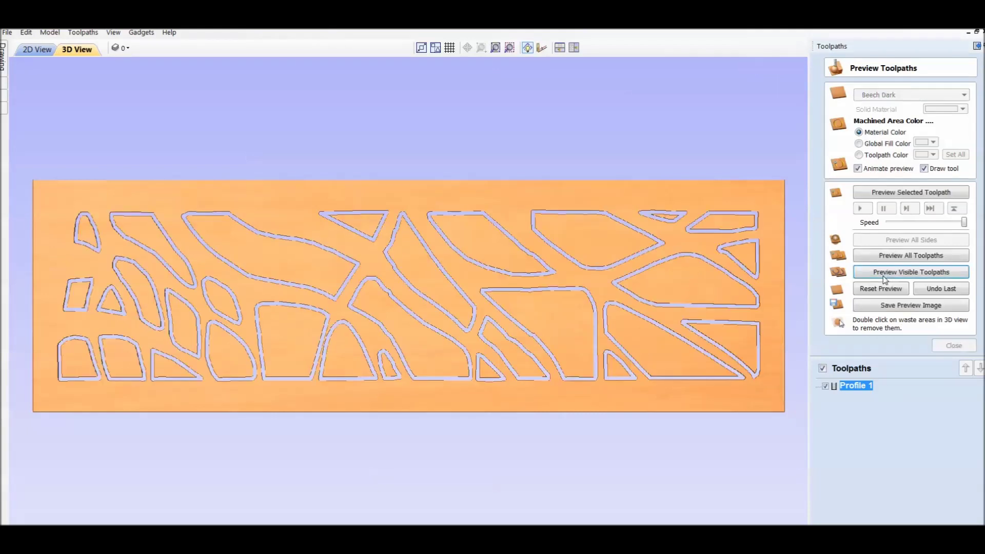
Step: Remove every waste piece from the preview and tilt the view to inspect the cut Beech Dark panel
{"action": "double_click", "coordinate": [695, 276]}
{"action": "double_click", "coordinate": [718, 224]}
{"action": "double_click", "coordinate": [740, 258]}
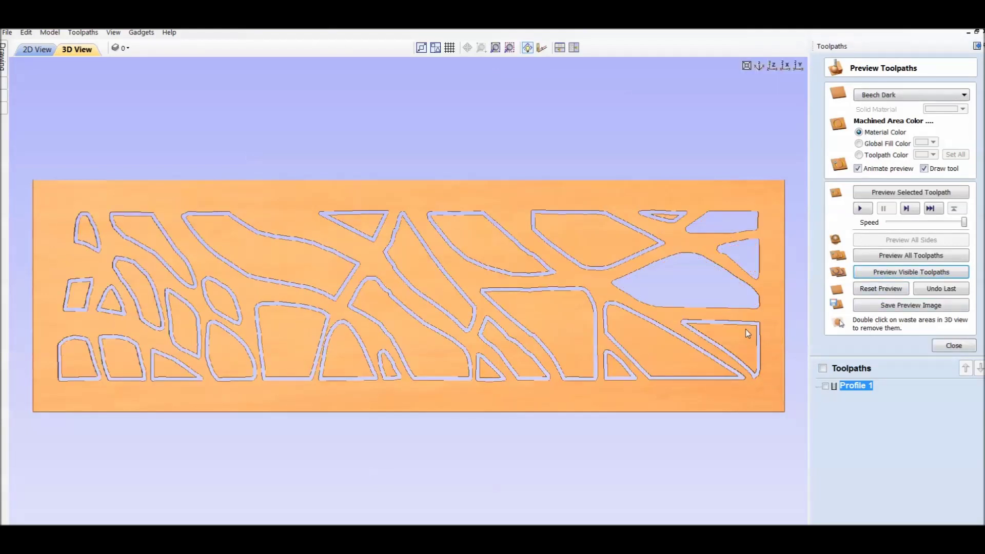
{"action": "double_click", "coordinate": [596, 237]}
{"action": "double_click", "coordinate": [479, 245]}
{"action": "double_click", "coordinate": [428, 269]}
{"action": "double_click", "coordinate": [537, 310]}
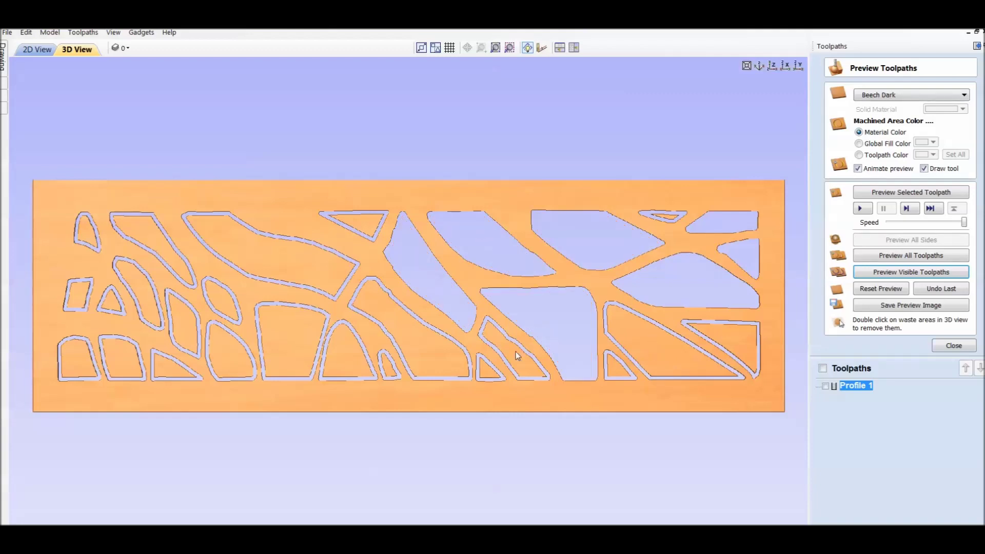
{"action": "double_click", "coordinate": [515, 352]}
{"action": "double_click", "coordinate": [486, 368]}
{"action": "double_click", "coordinate": [419, 363]}
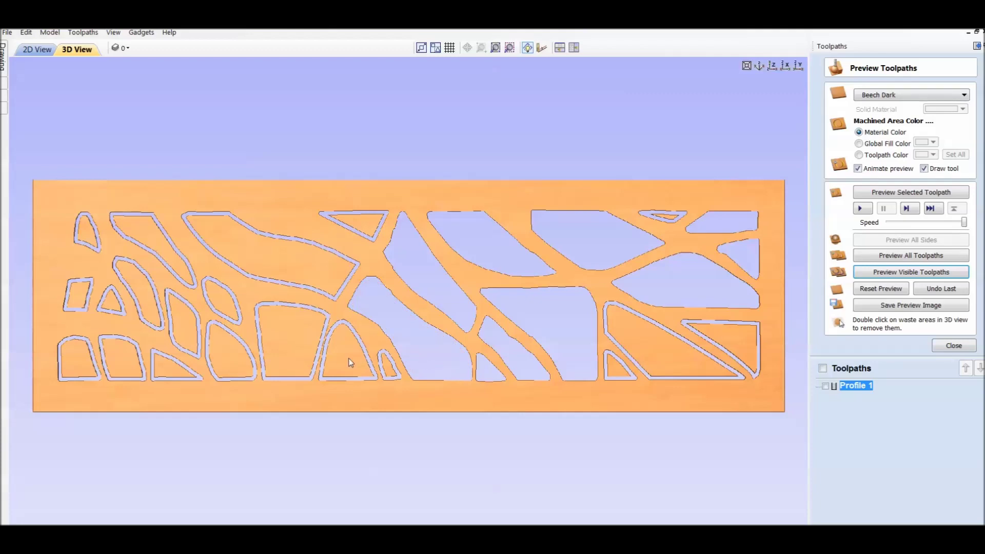
{"action": "double_click", "coordinate": [292, 342]}
{"action": "double_click", "coordinate": [231, 353]}
{"action": "double_click", "coordinate": [387, 365]}
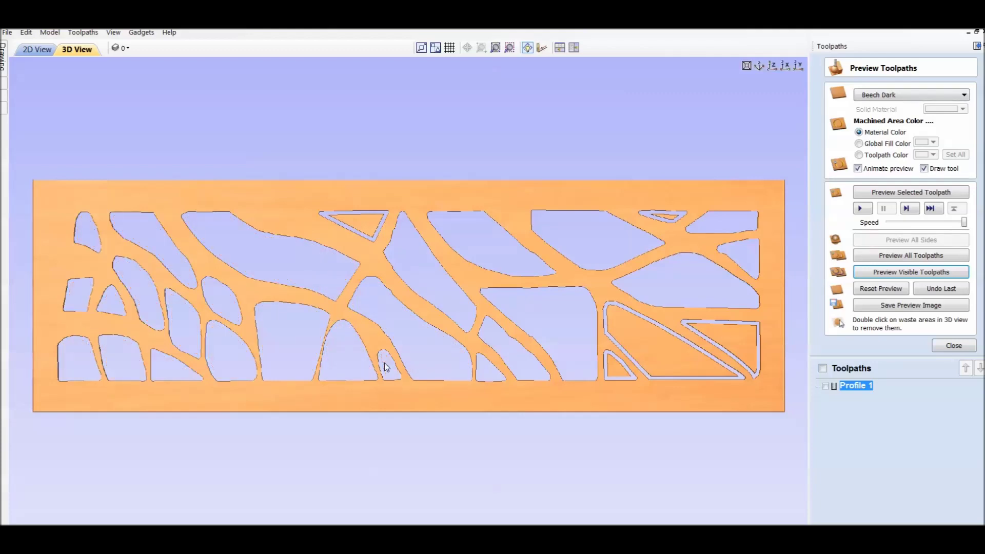
{"action": "double_click", "coordinate": [362, 231]}
{"action": "double_click", "coordinate": [666, 219]}
{"action": "double_click", "coordinate": [669, 362]}
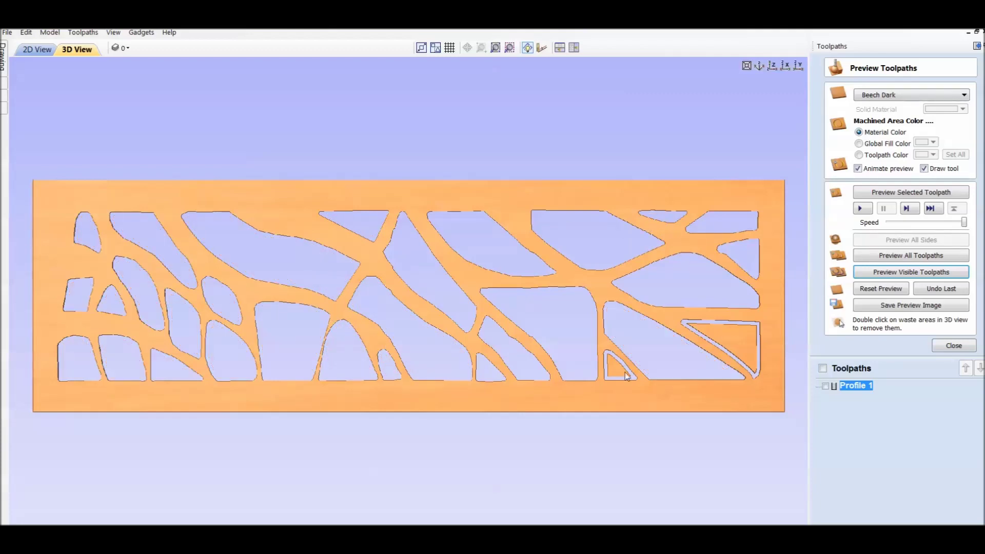
{"action": "double_click", "coordinate": [621, 373]}
{"action": "double_click", "coordinate": [745, 349]}
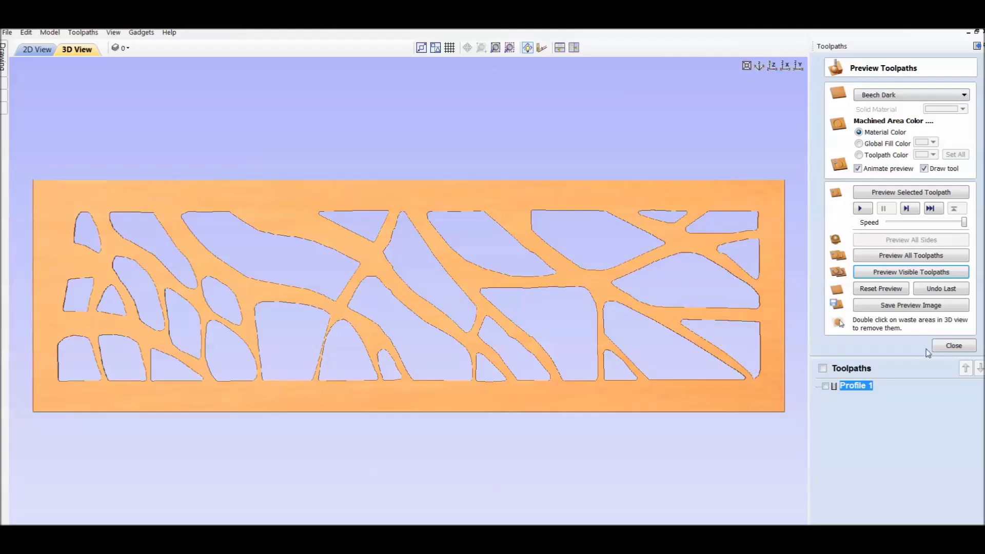
{"action": "left_click_drag", "start_coordinate": [505, 149], "coordinate": [490, 501]}
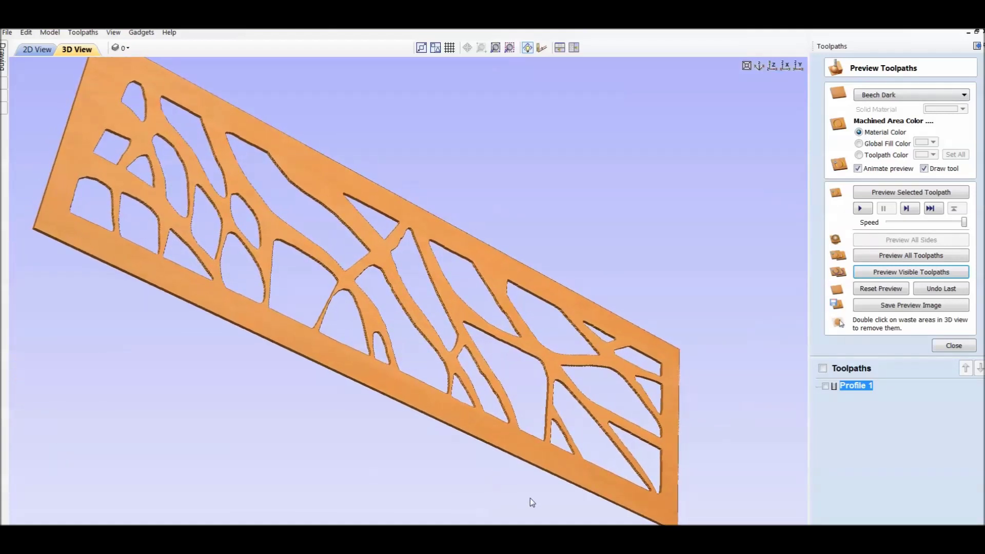